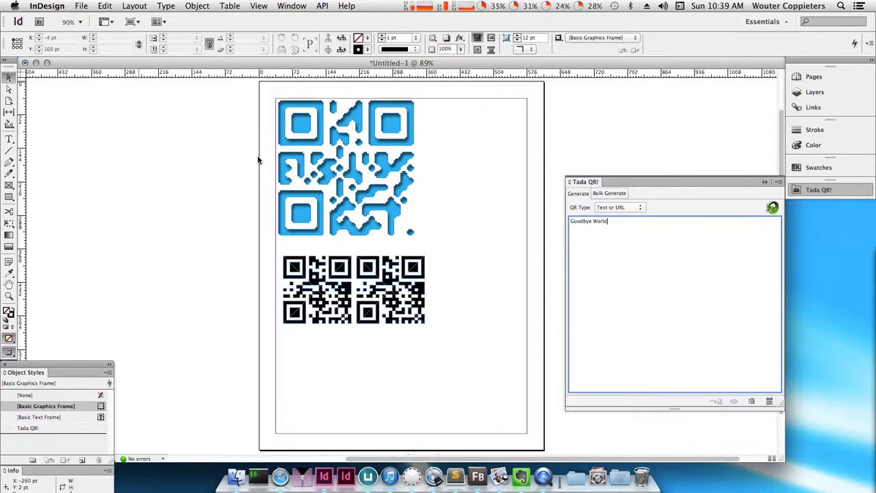
- Reveal the fill color, object style and size options for QR generation, and select the two small black QR codes
click(778, 182)
click(770, 202)
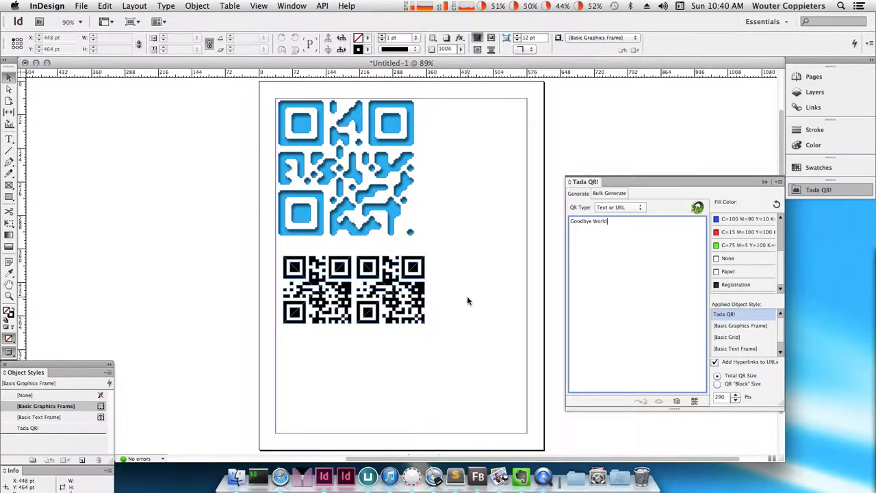
drag(472, 289, 264, 333)
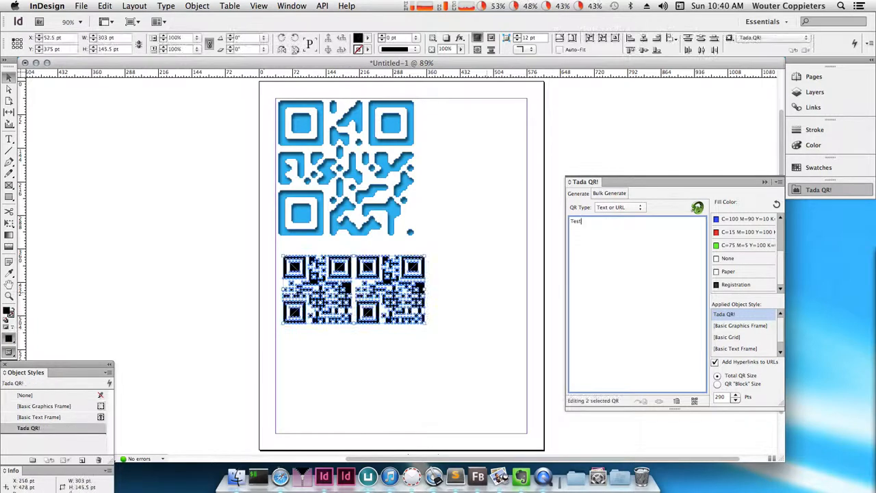
- Fill the two selected QR codes red and then blue, and try the [Basic Grid] and [Basic Graphics Frame] object styles on them
click(731, 235)
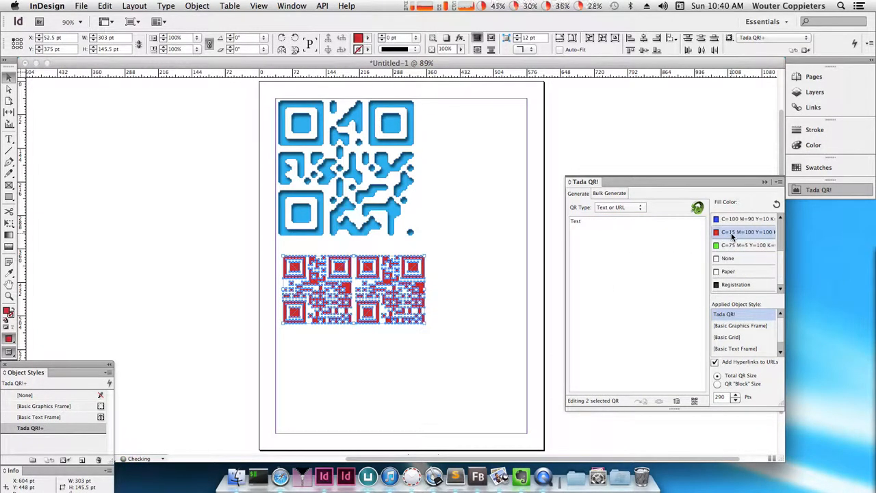
click(732, 219)
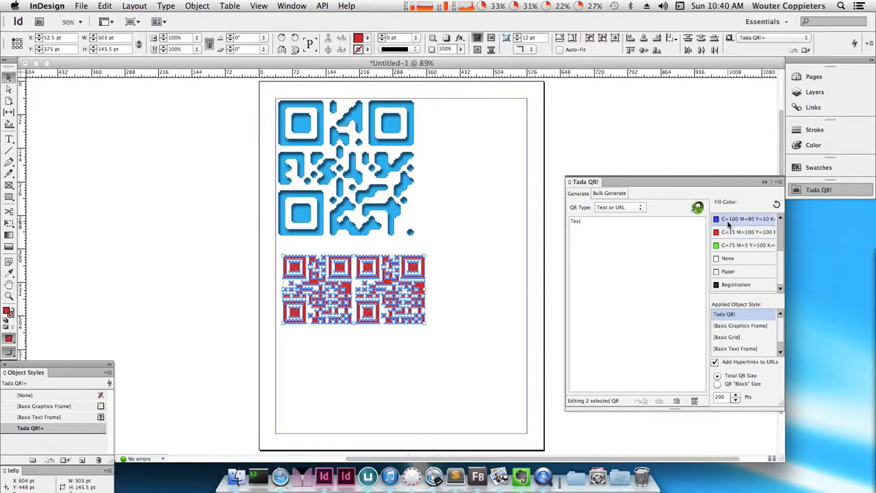
click(726, 314)
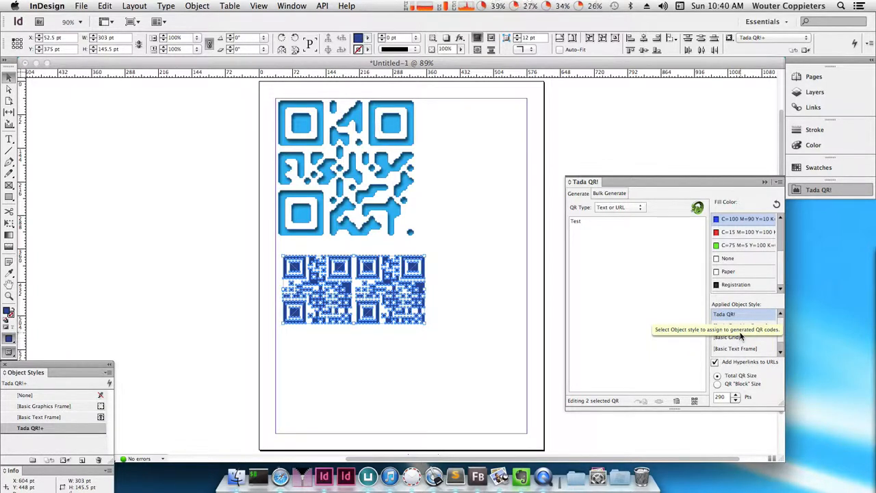
click(739, 337)
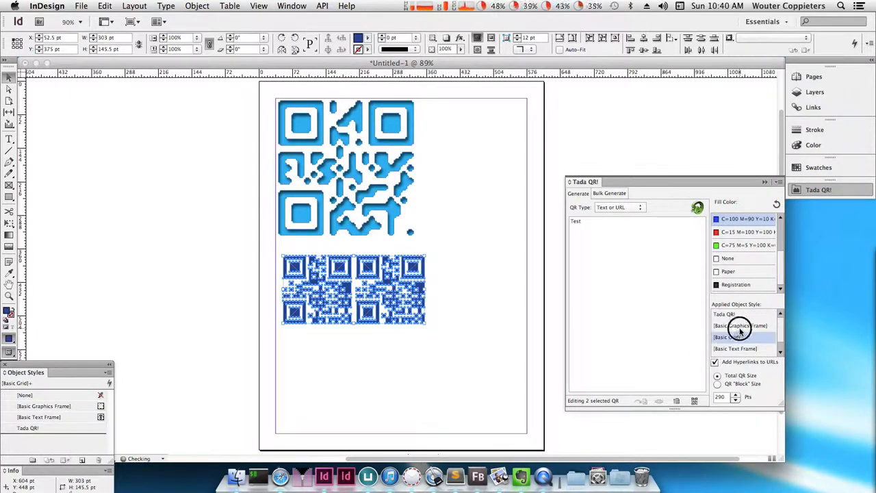
click(740, 327)
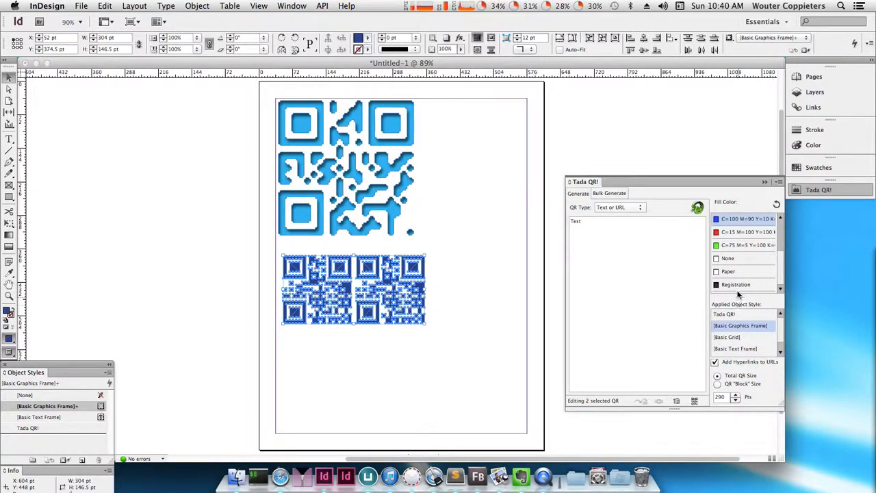
- Reset the two selected QR codes to Default Fill with the Tada QR! object style
scroll(734, 271, up, 2)
scroll(734, 272, up, 3)
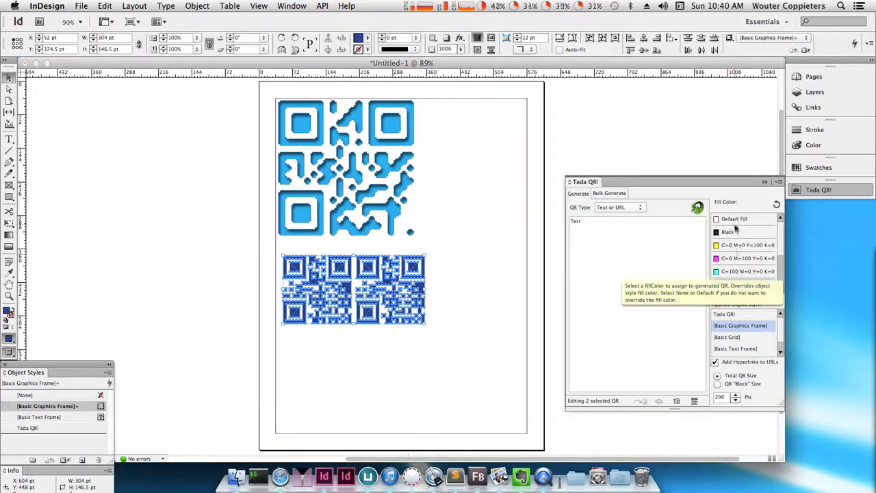
click(734, 219)
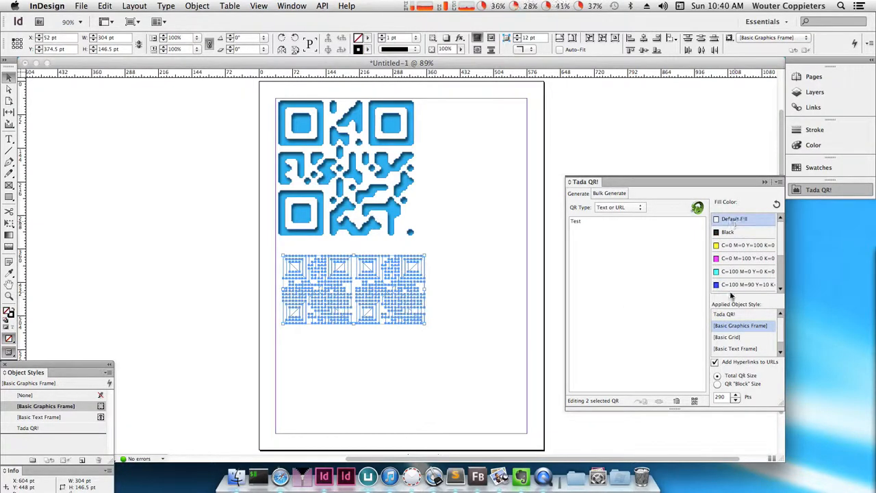
click(727, 316)
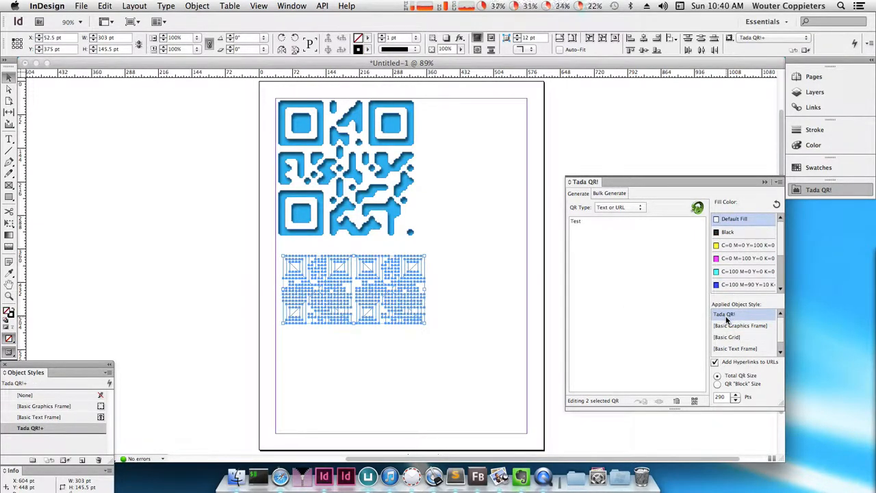
click(734, 219)
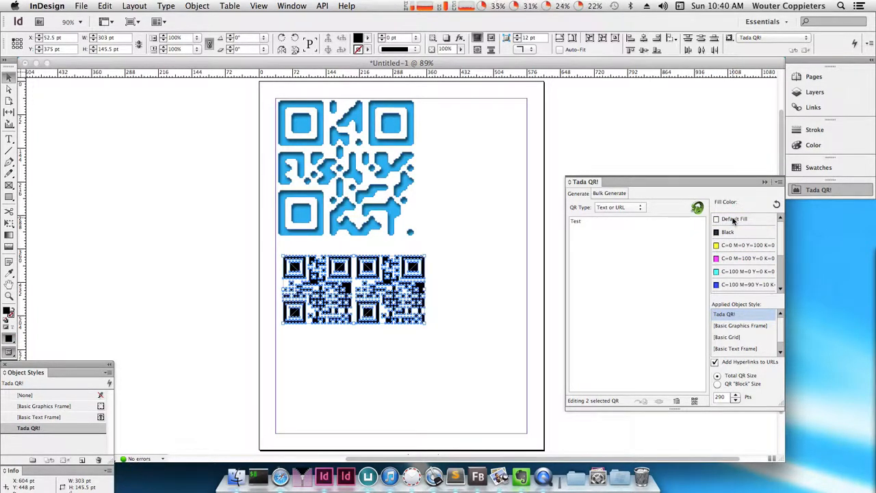
click(734, 219)
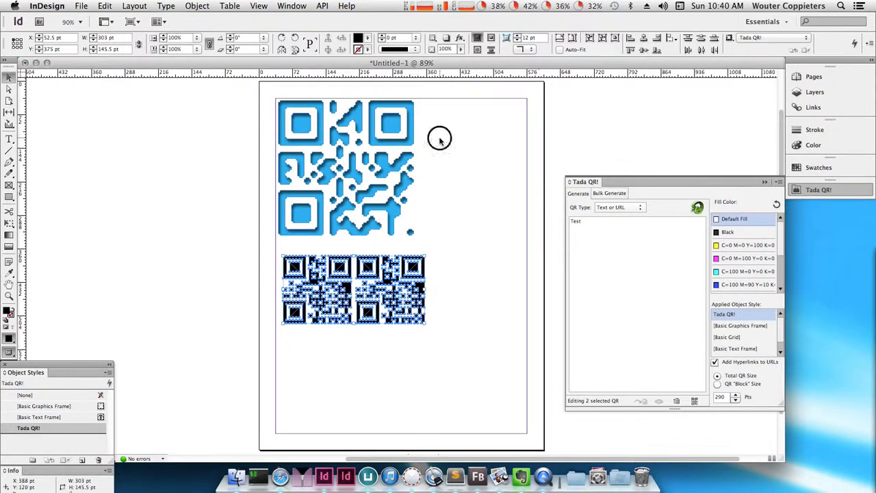
- Select all three QR codes on the page and delete them
click(476, 169)
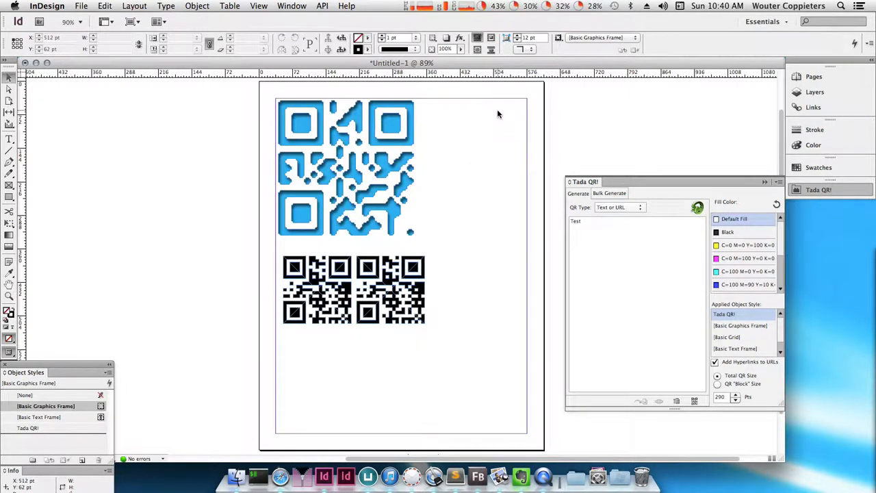
drag(525, 148, 351, 324)
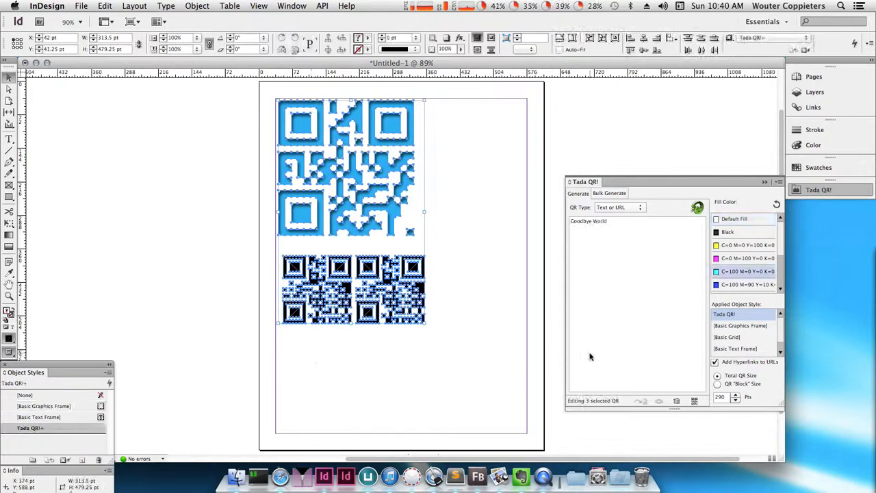
scroll(735, 281, down, 2)
click(734, 259)
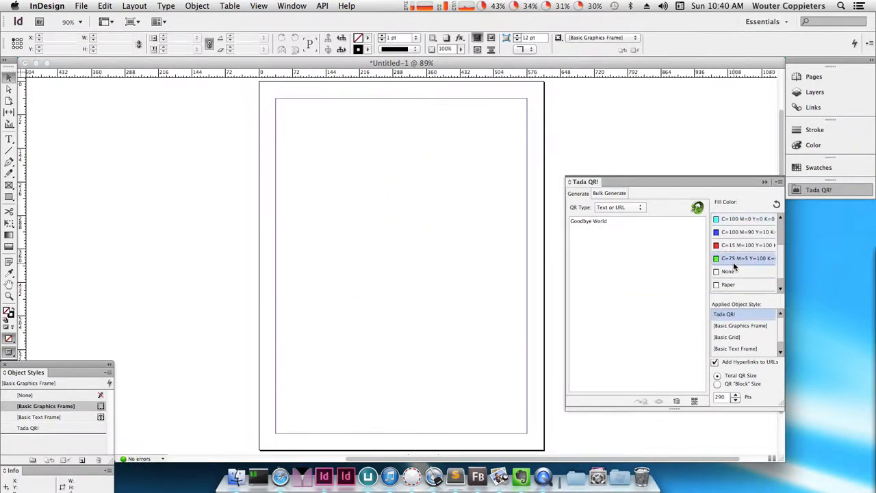
text(http)
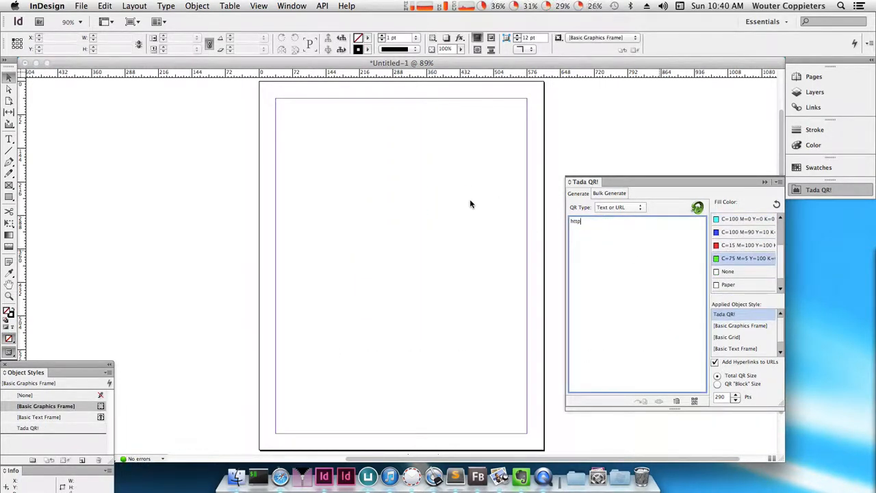
text(://www.rorohiko.com)
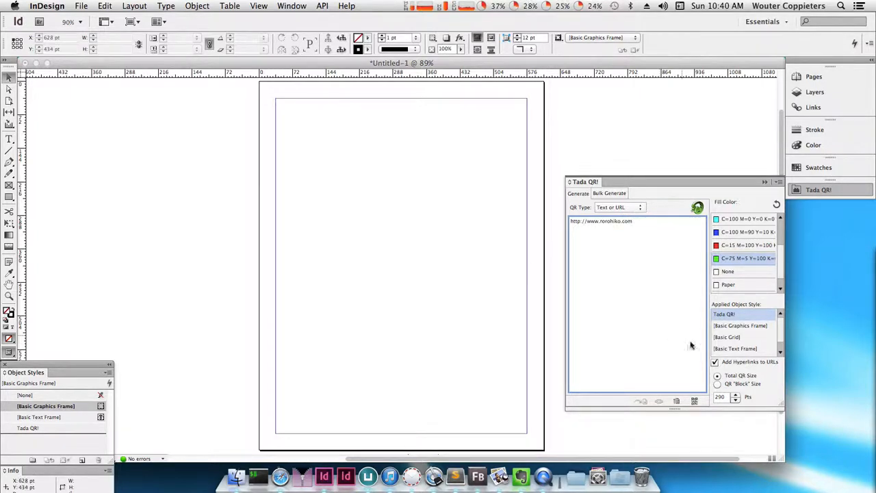
click(695, 401)
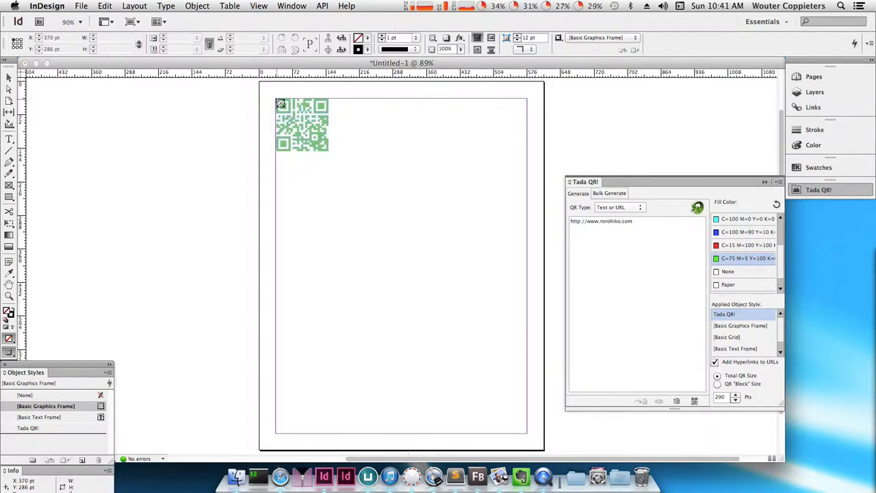
click(277, 100)
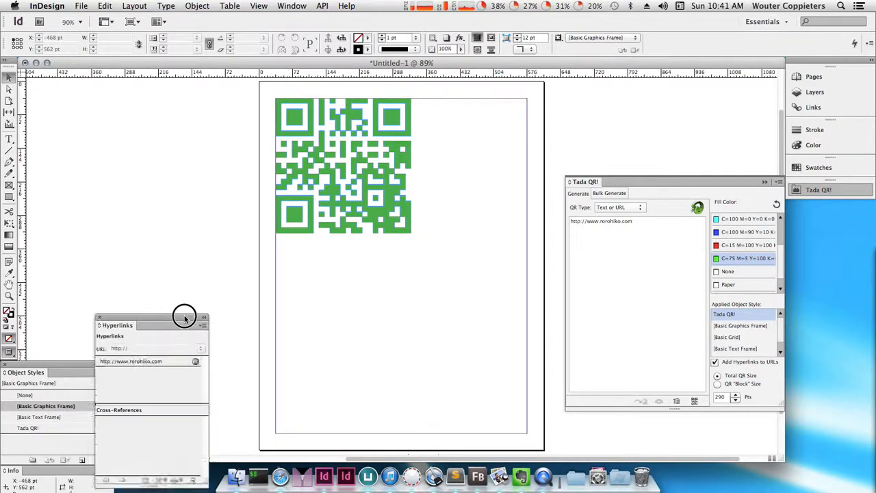
drag(185, 313, 249, 103)
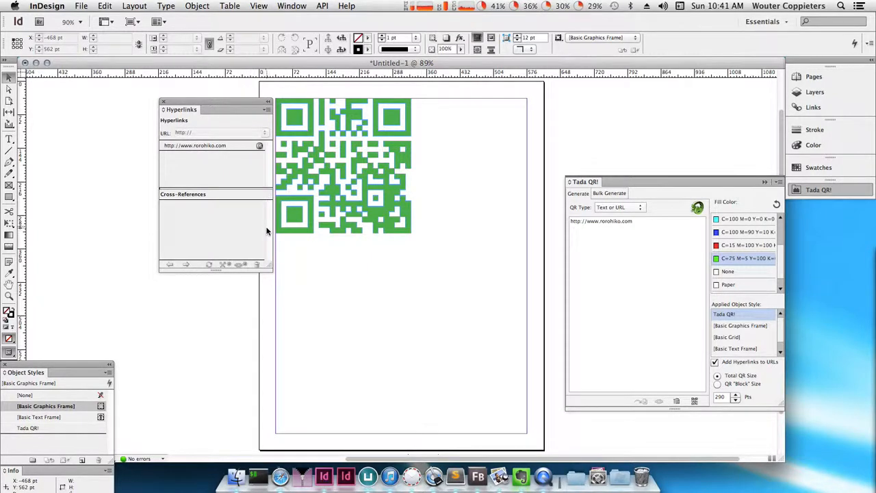
drag(400, 325, 297, 186)
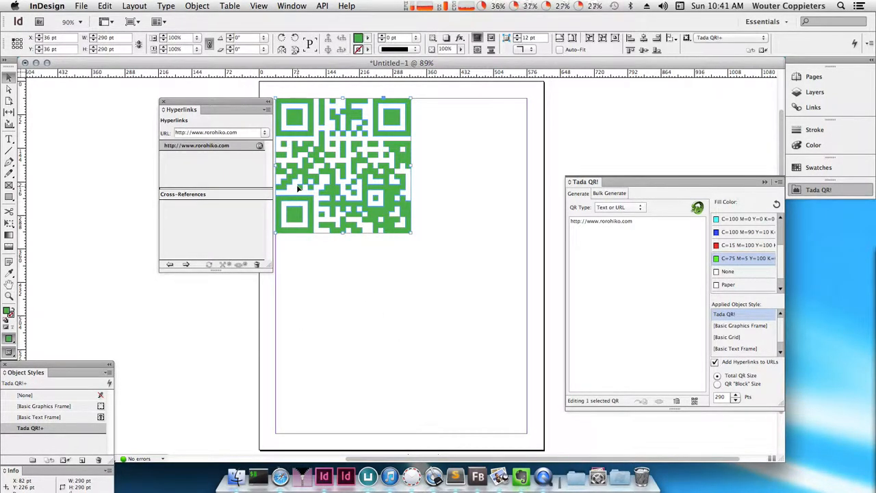
click(676, 271)
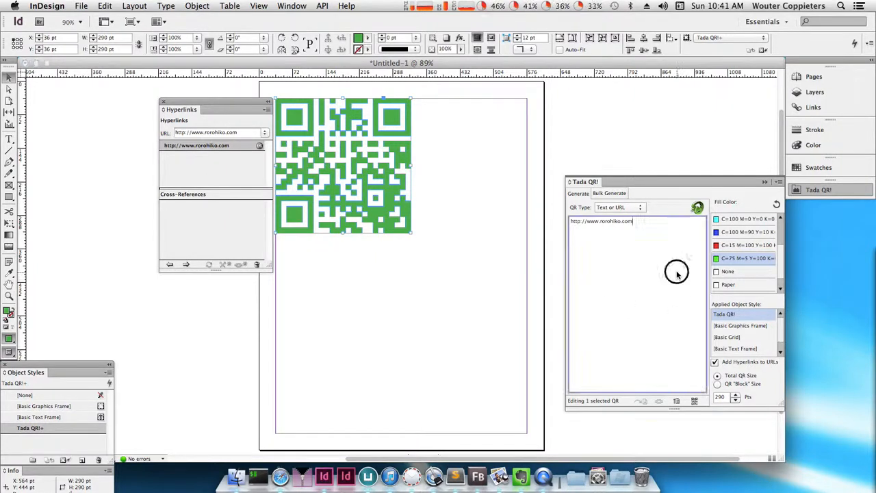
text(/tadaqr)
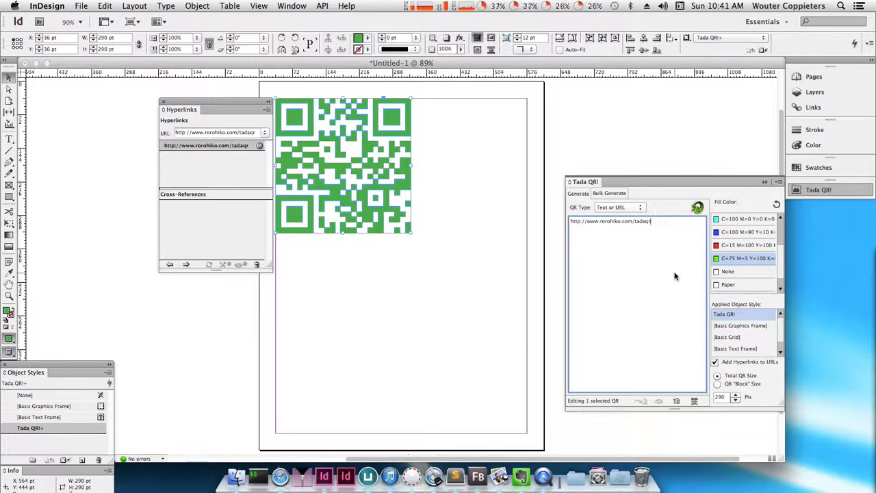
click(347, 334)
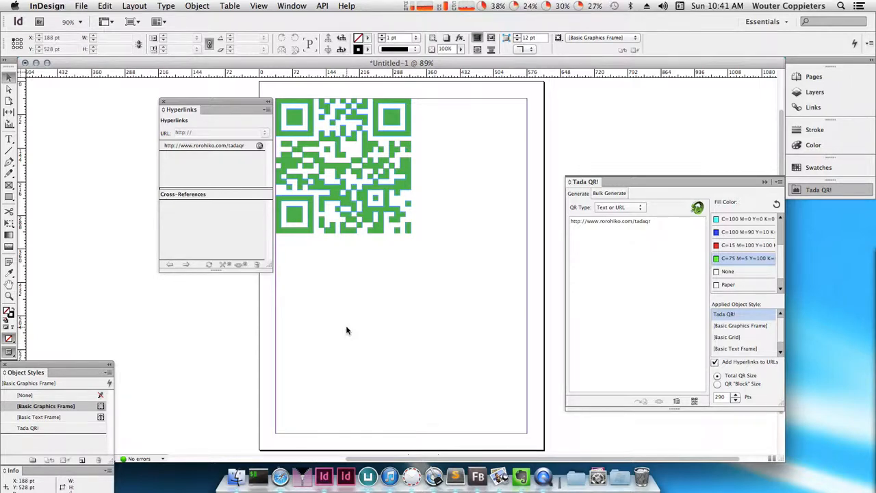
- Export the page to Documents as the interactive PDF qrcode.pdf and follow the QR code's hyperlink in Preview
key(super+e)
text(qrcode)
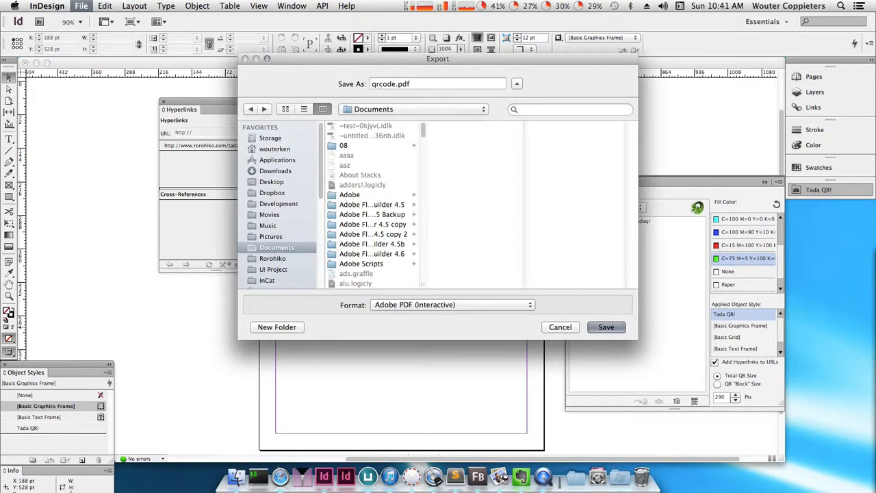
key(Return)
key(Return)
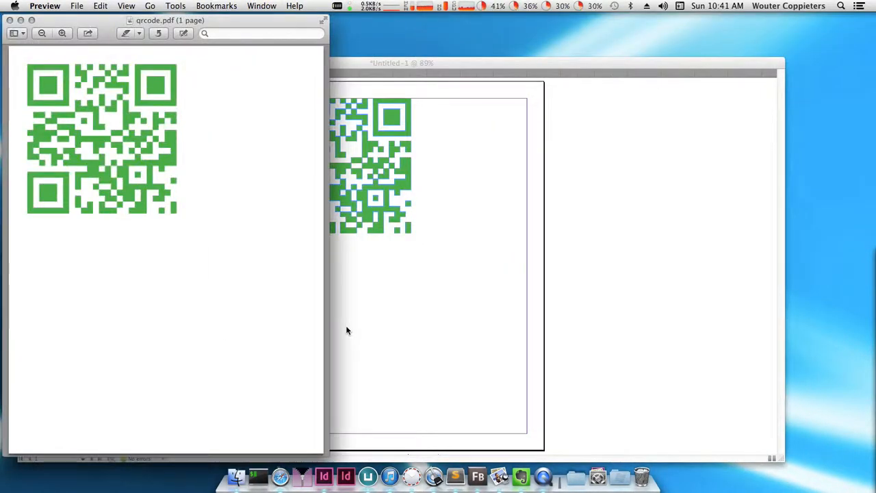
click(157, 204)
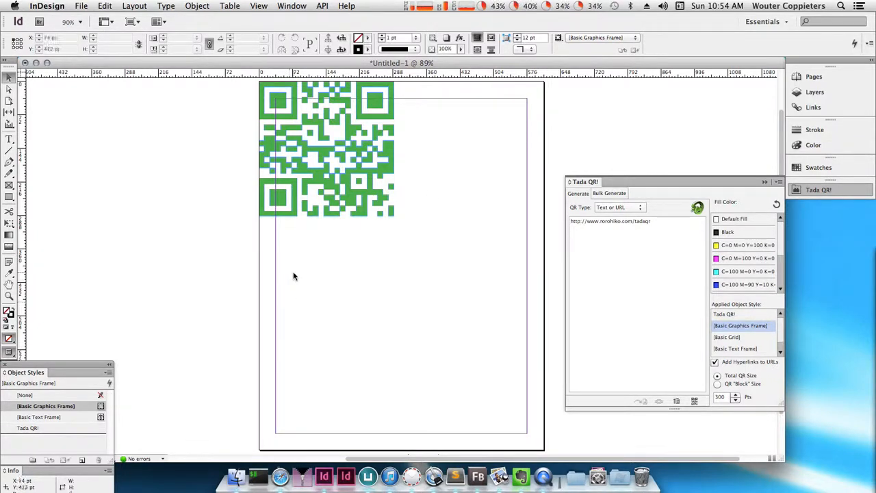
- Draw a square frame about 266 pt wide below the green QR code and generate a cyan QR code for "Test" in it
key(m)
drag(269, 248, 393, 371)
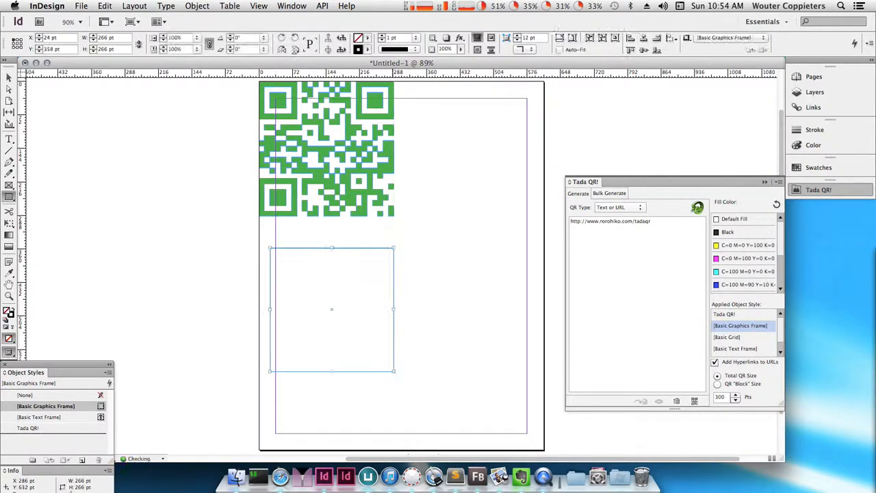
click(745, 271)
click(636, 280)
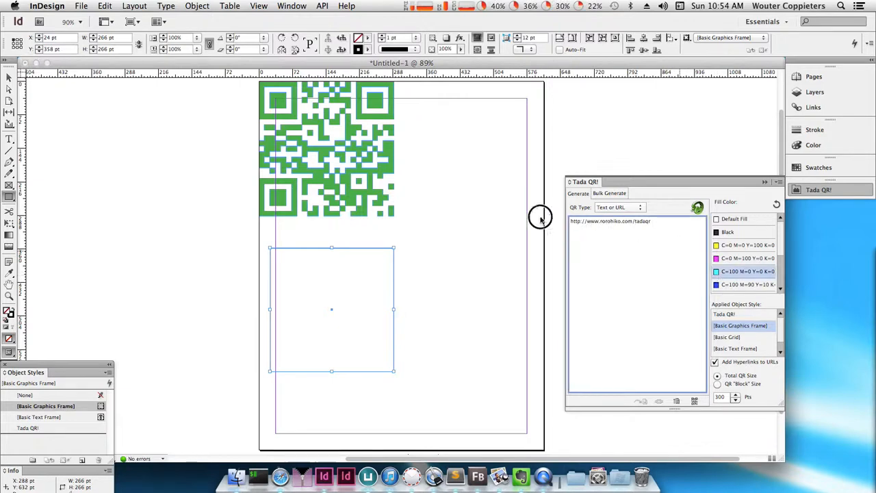
key(super+a)
text(Test)
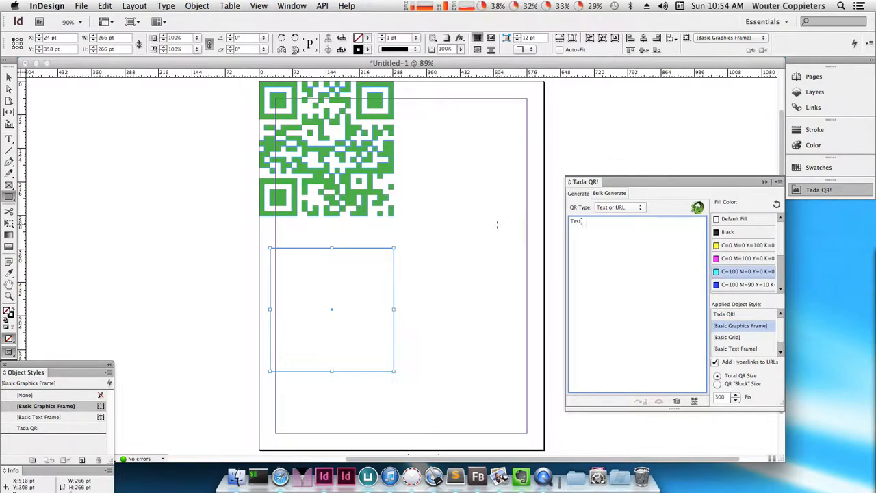
click(693, 401)
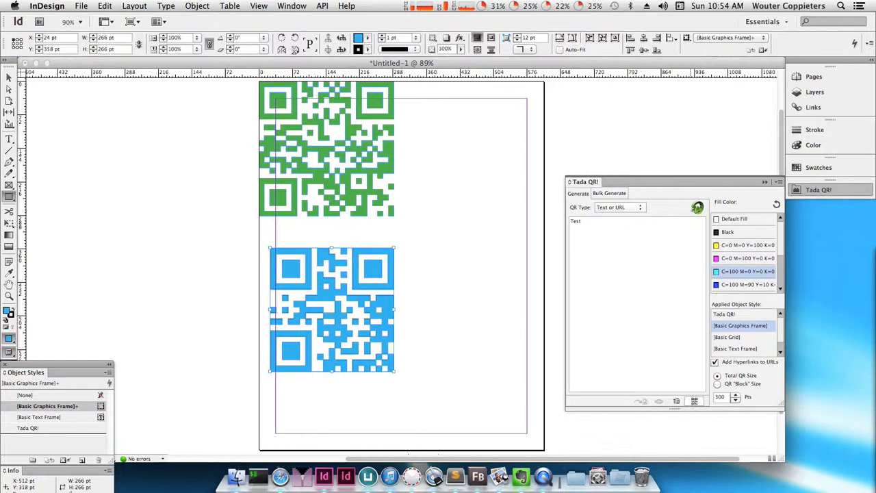
click(693, 401)
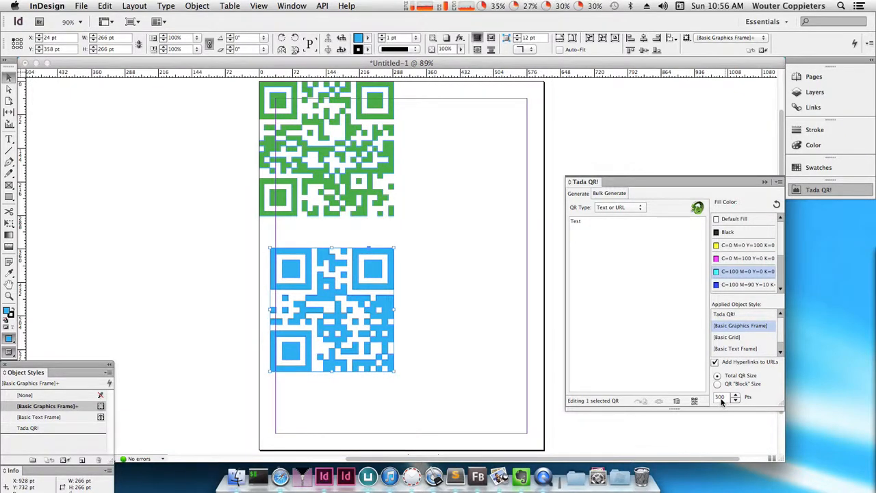
- Generate a red (C=15 M=100 Y=100) QR code for "2 Inches" with a total size of 144 pt and place it at the page's upper-right margin corner
click(508, 381)
drag(727, 396, 683, 397)
text(144)
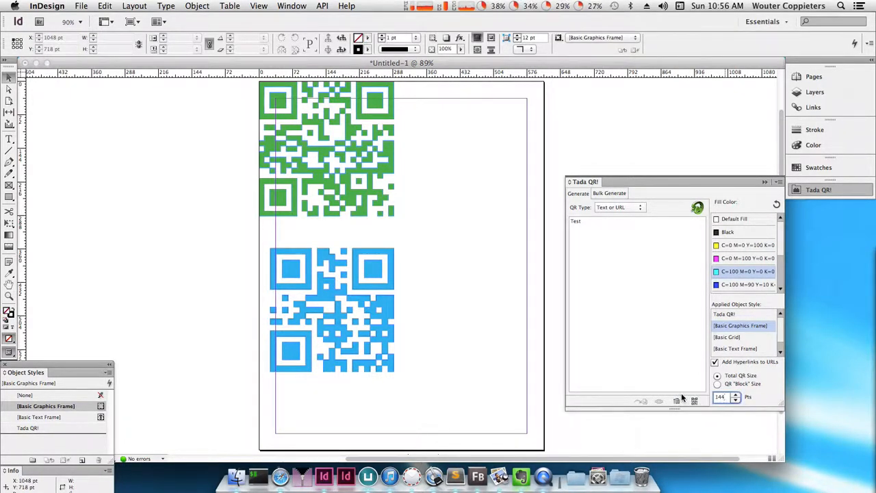
drag(639, 291, 494, 201)
text(2)
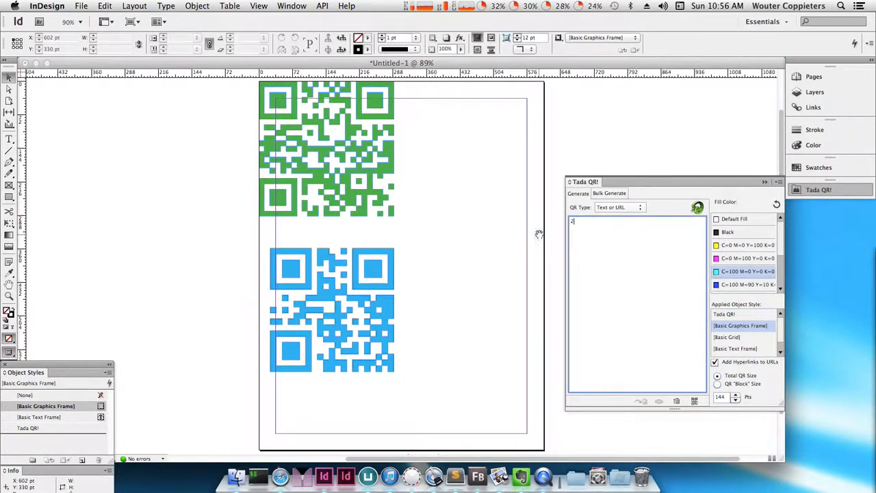
text( inches)
scroll(736, 283, down, 1)
click(737, 284)
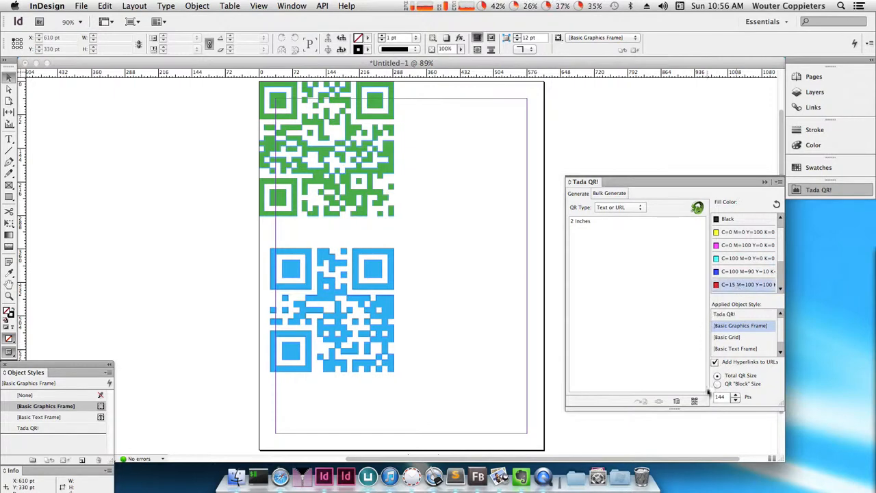
drag(588, 375, 464, 98)
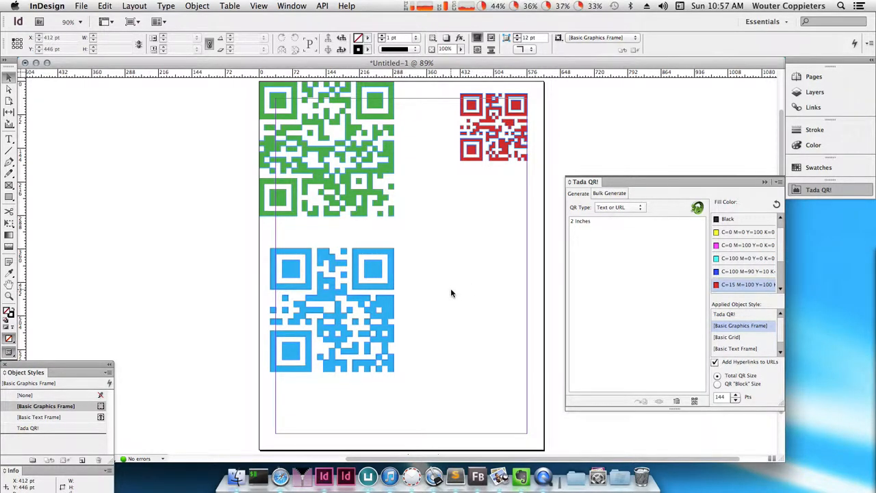
- Generate a red QR code for "small" sized by 6 pt blocks and place it below and left of the 2-inch code
click(717, 384)
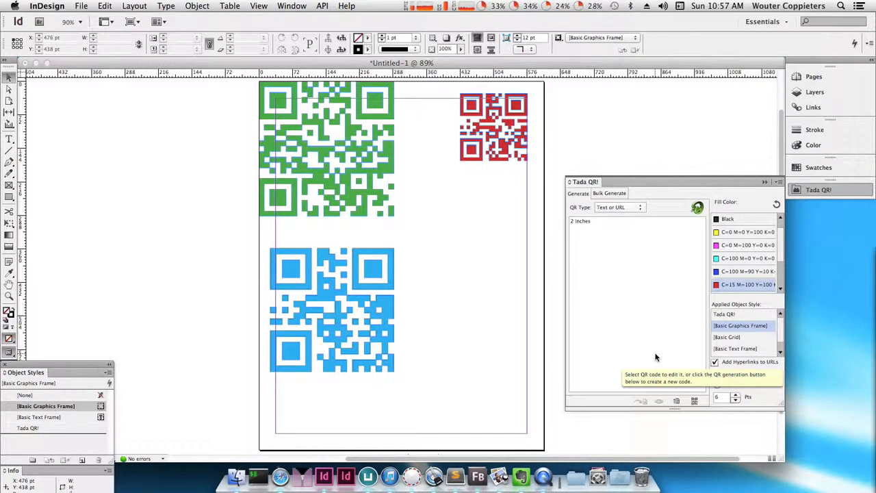
click(606, 248)
text(sm)
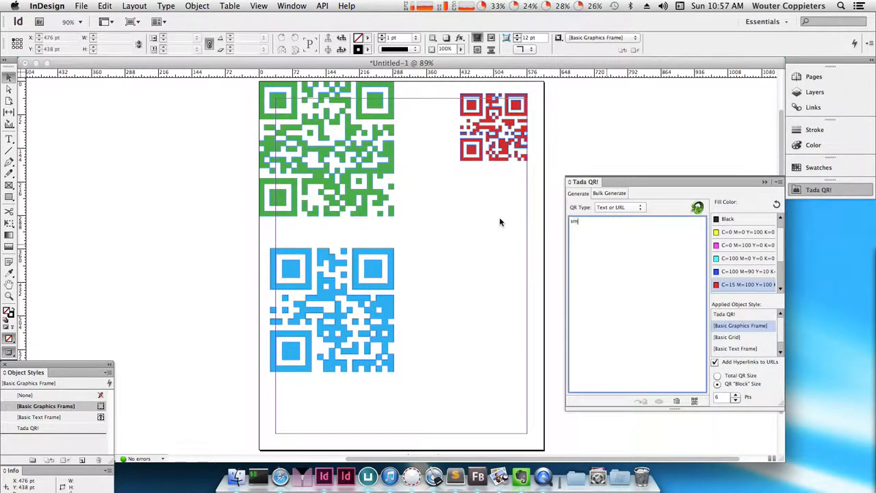
text(all)
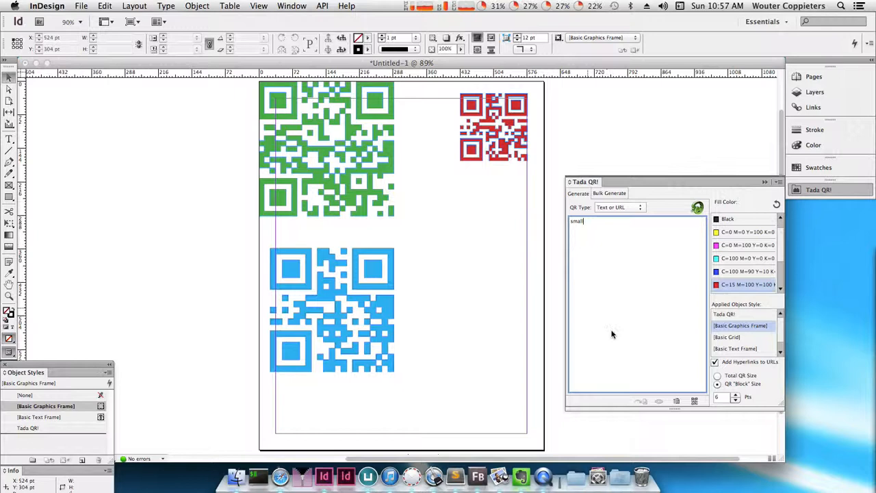
click(695, 401)
click(413, 188)
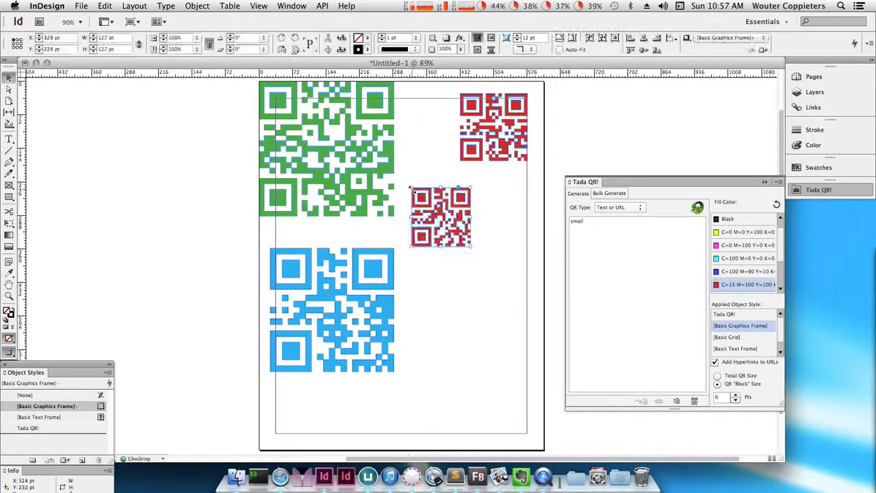
- Generate a QR code for "BIG:" followed by the pasted Lorem ipsum paragraph and place it directly below the "small" code
click(630, 263)
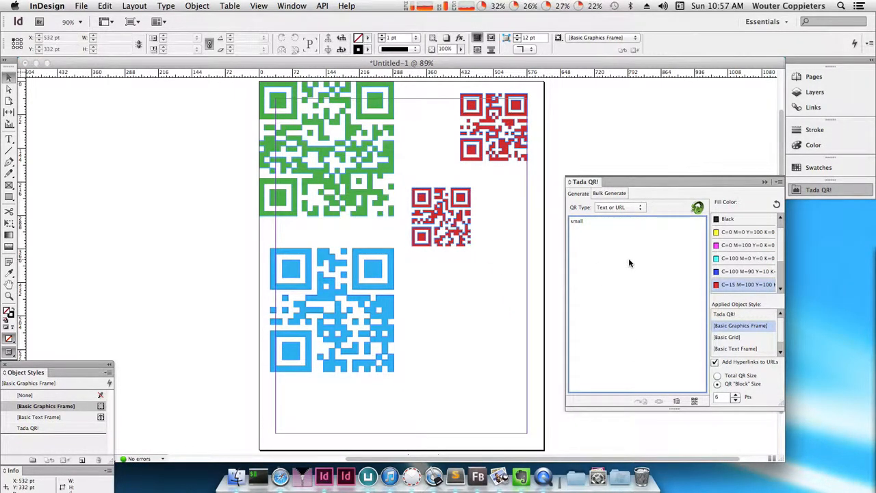
key(BackSpace)
key(BackSpace)
key(BackSpace)
key(BackSpace)
key(BackSpace)
text(BIG)
key(Return)
text(Lorem ipsum dolor sit amet, consectetur adipisicing elit, sed do eiusmod tempor incididunt ut labore et dolore magna aliqua. Ut enim ad minim veniam, quis nostrud exercitation ullamco laboris nisi ut aliquip ex ea commodo consequat. Duis aute irure dolor in reprehenderit in voluptate velit esse cillum dolore eu fugiat nulla pariatur. Excepteur sint occaecat cupidatat non proident, sunt in culpa qui officia deserunt mollit anim id est laborum.)
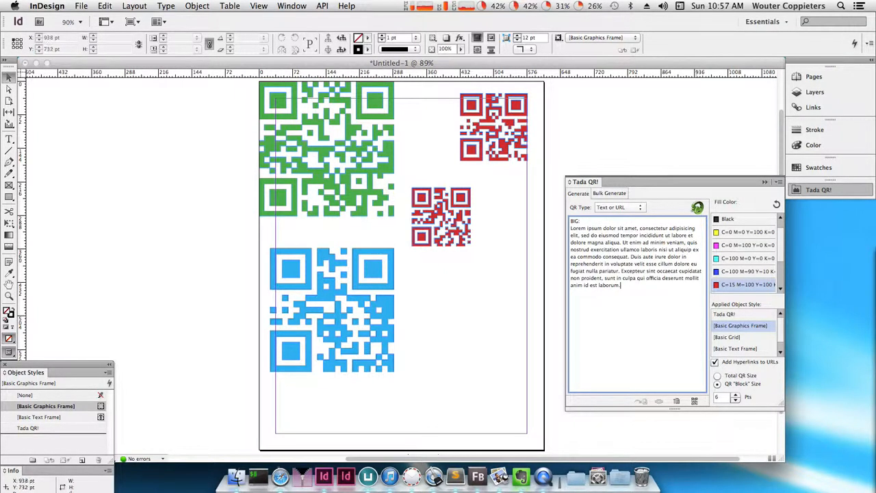
click(694, 401)
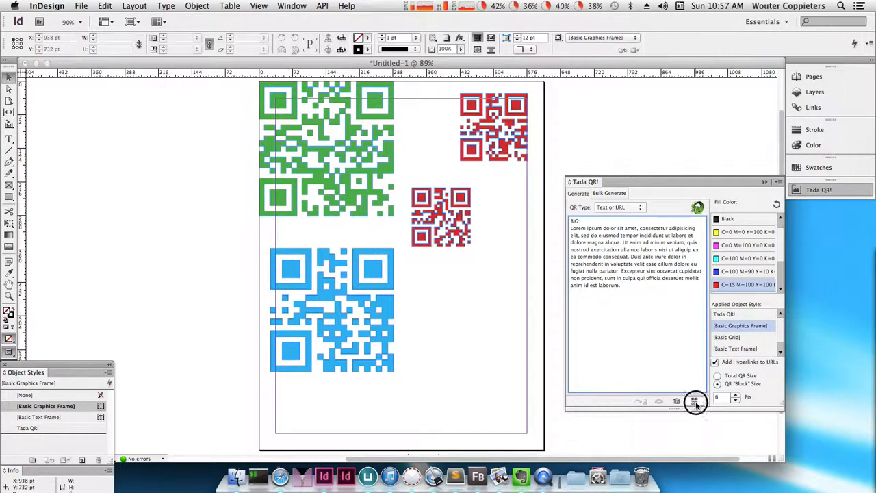
click(413, 267)
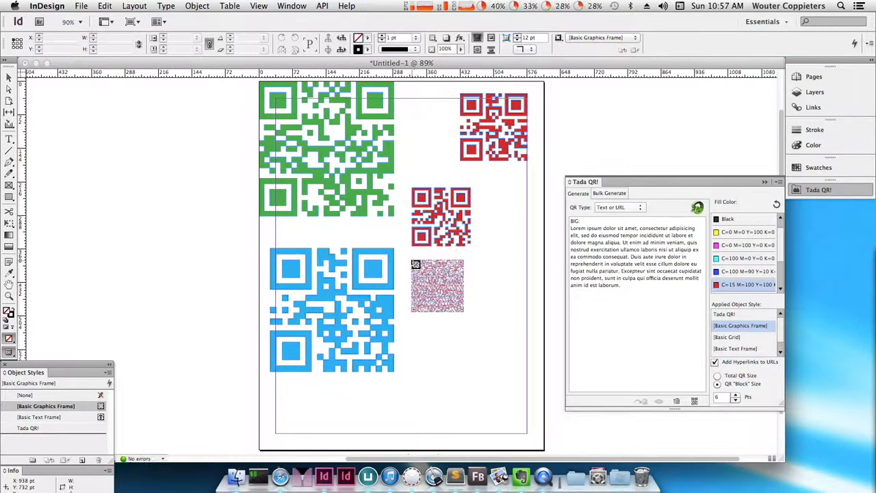
click(413, 263)
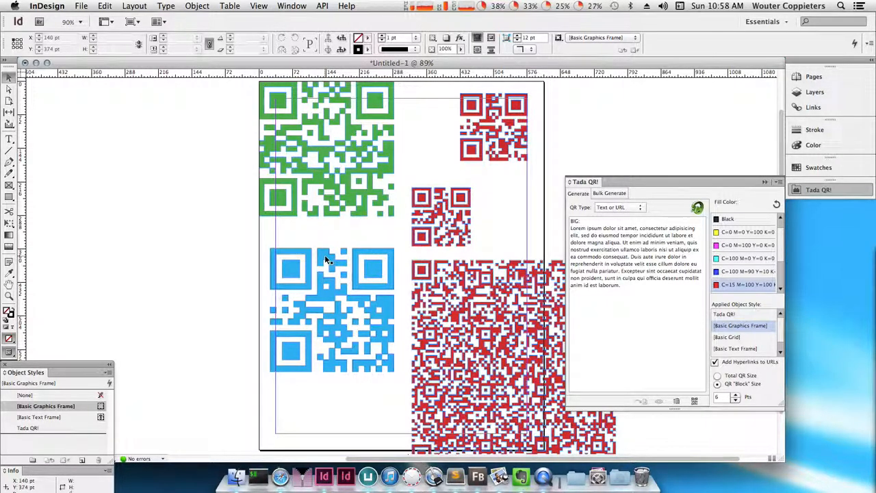
- Examine the entry fields of the Email, Business Card and Text Message QR types
click(626, 209)
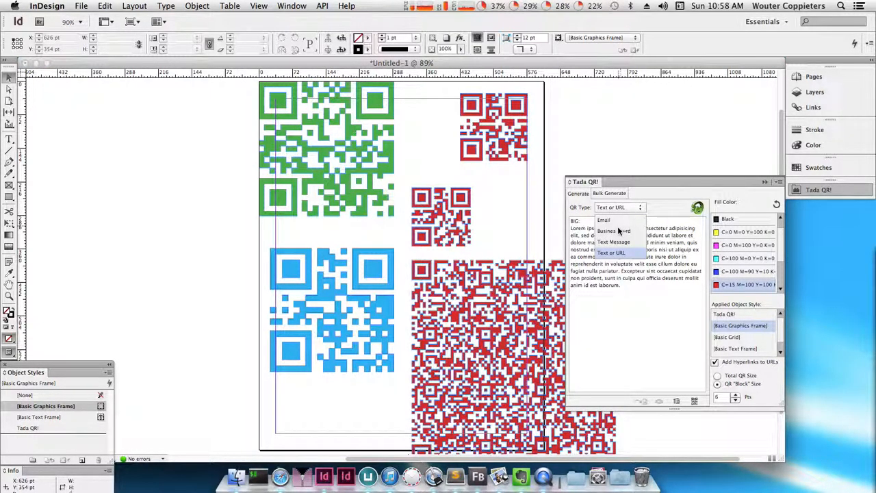
click(616, 221)
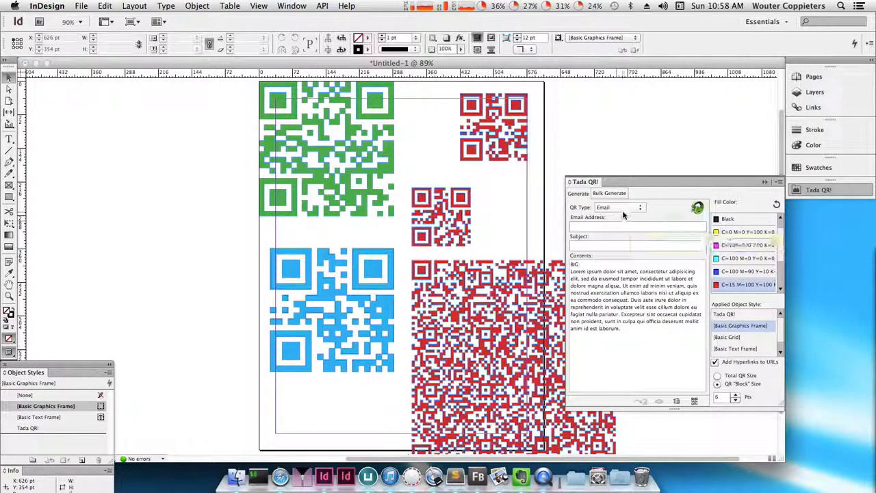
click(624, 210)
click(623, 231)
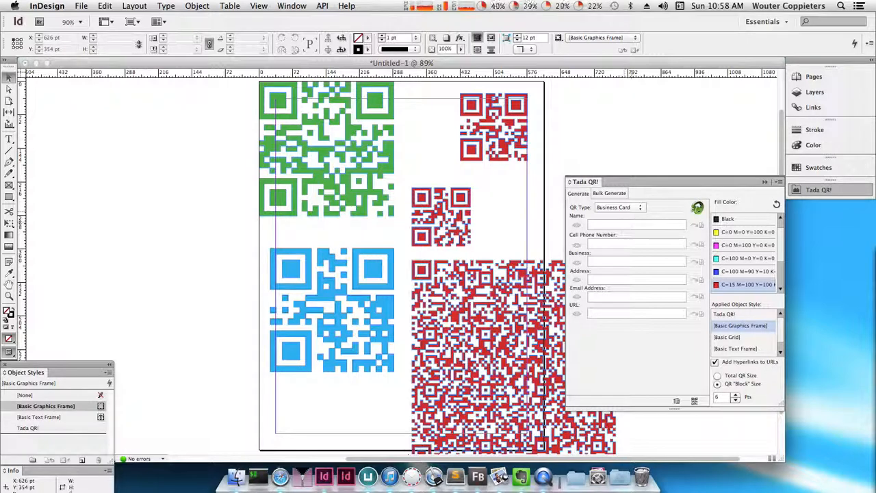
click(631, 210)
click(629, 242)
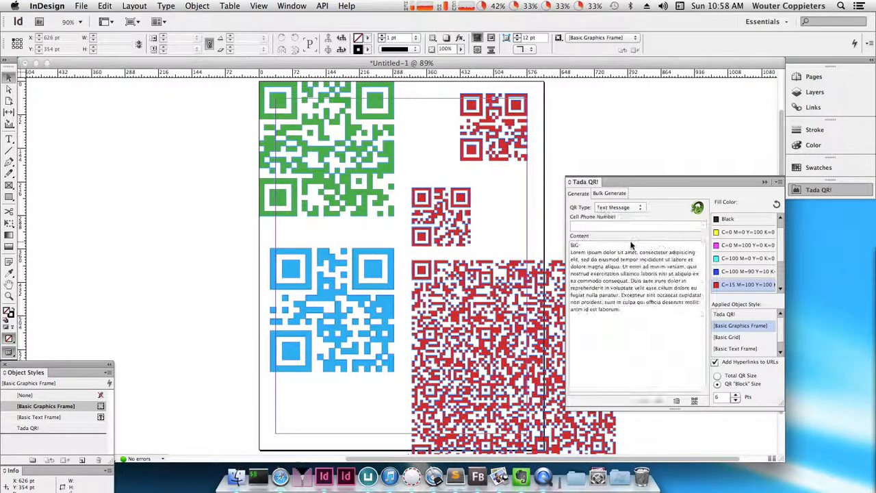